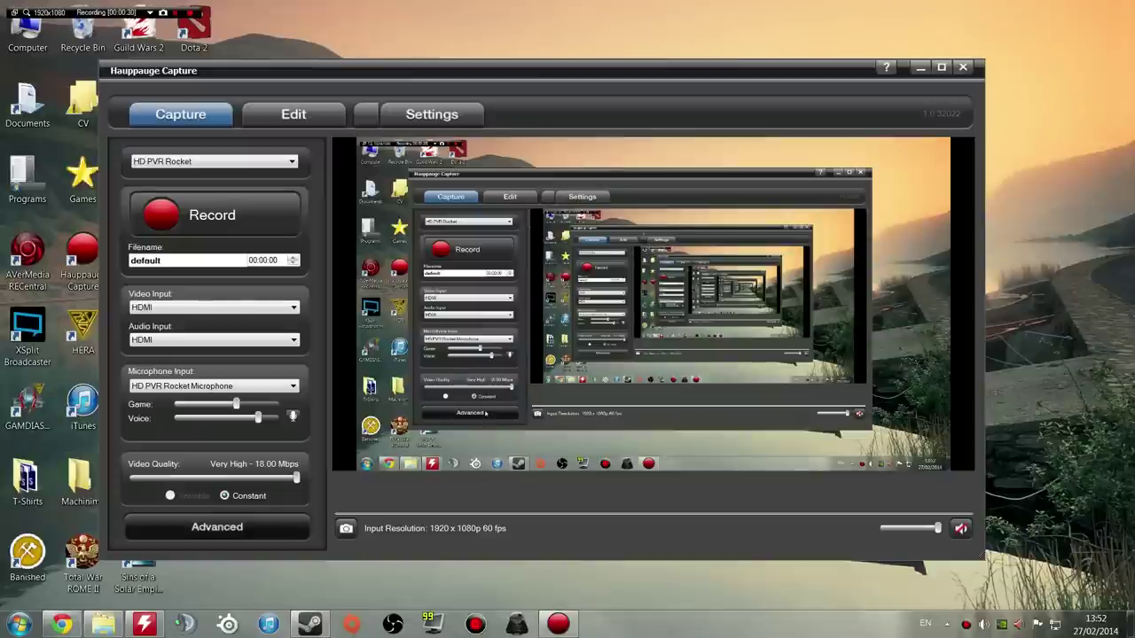
Examine the advanced capture settings, including video scaler, proc amp, audio encoder, firmware and HDCP management, and leave them without changes.
left_click(217, 527)
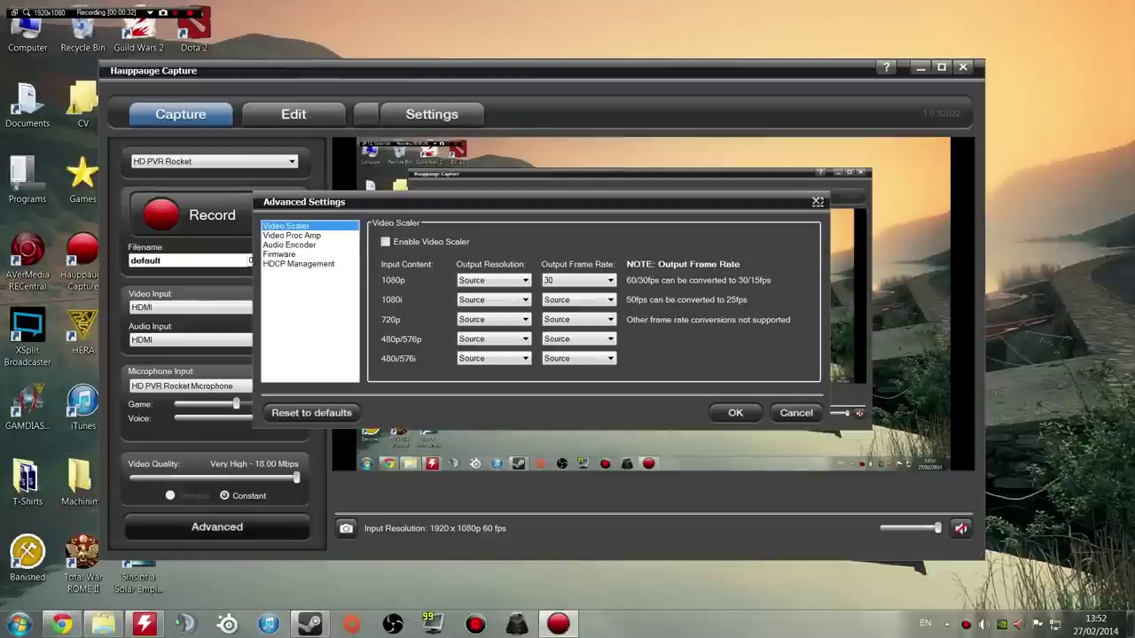
left_click(292, 236)
left_click(290, 244)
left_click(279, 254)
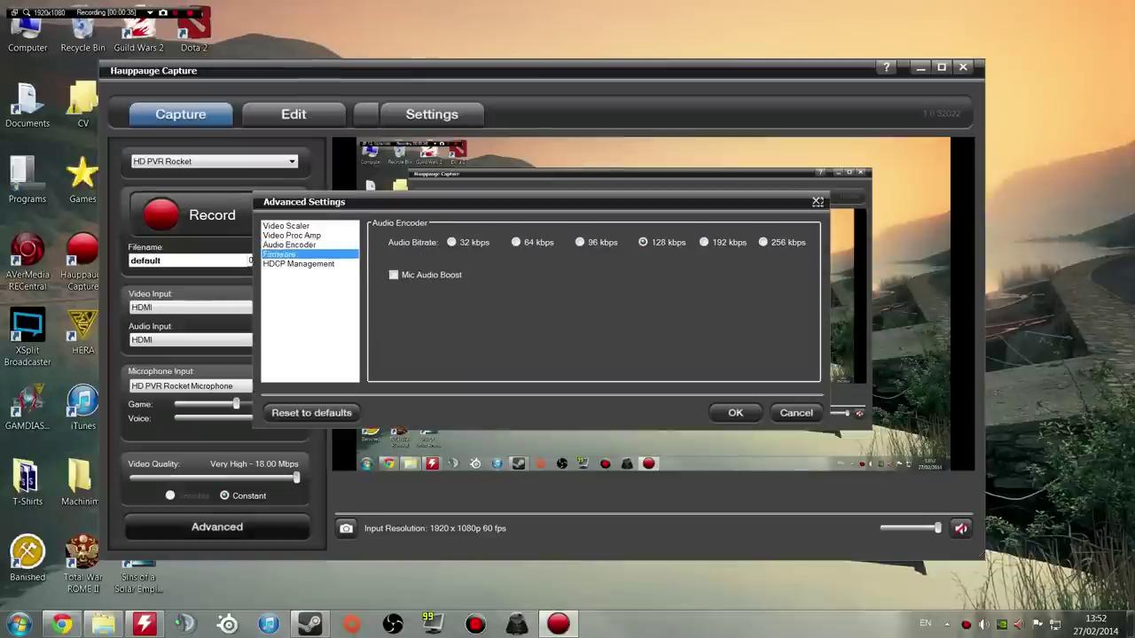
left_click(299, 265)
left_click(285, 225)
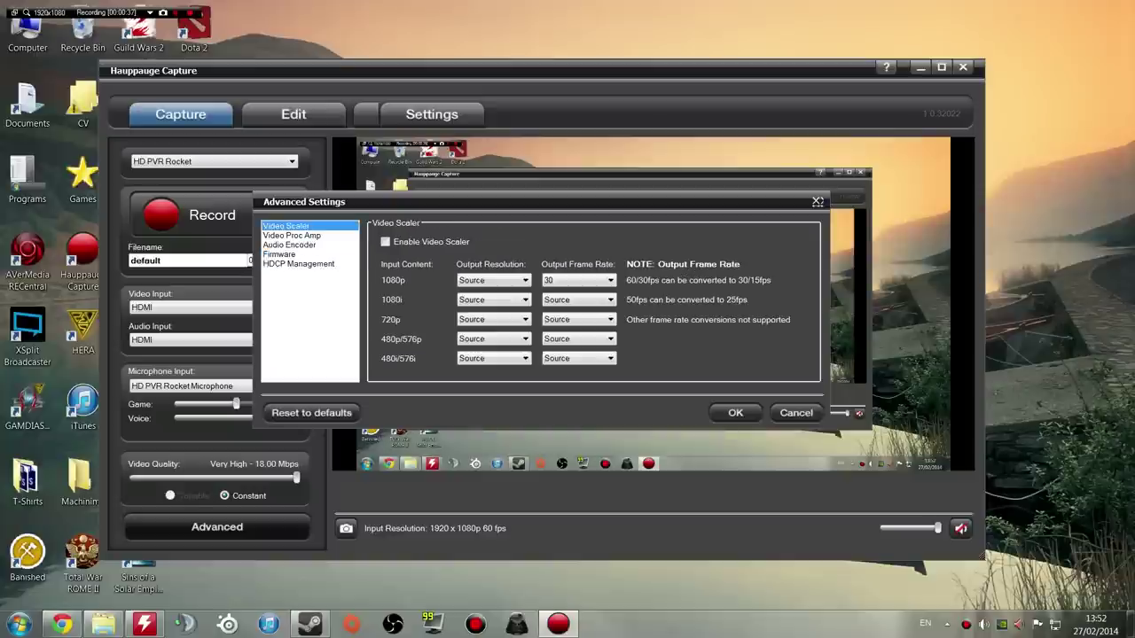
left_click(795, 412)
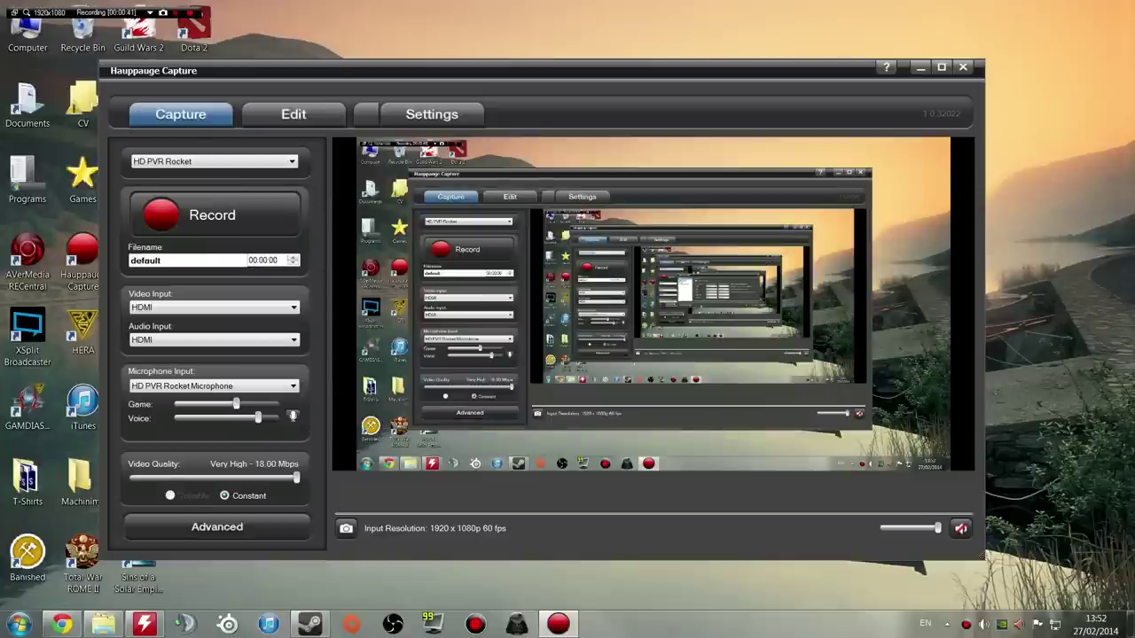
Keep HDMI as the video input and set the audio input to Line In (Left/Right).
left_click(239, 307)
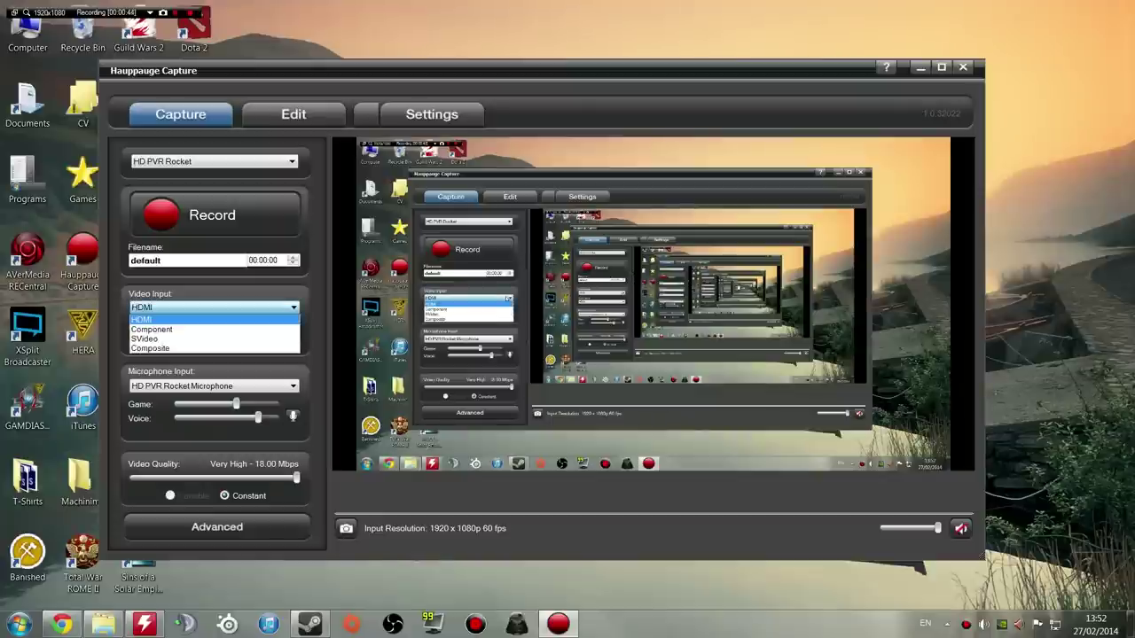
left_click(282, 318)
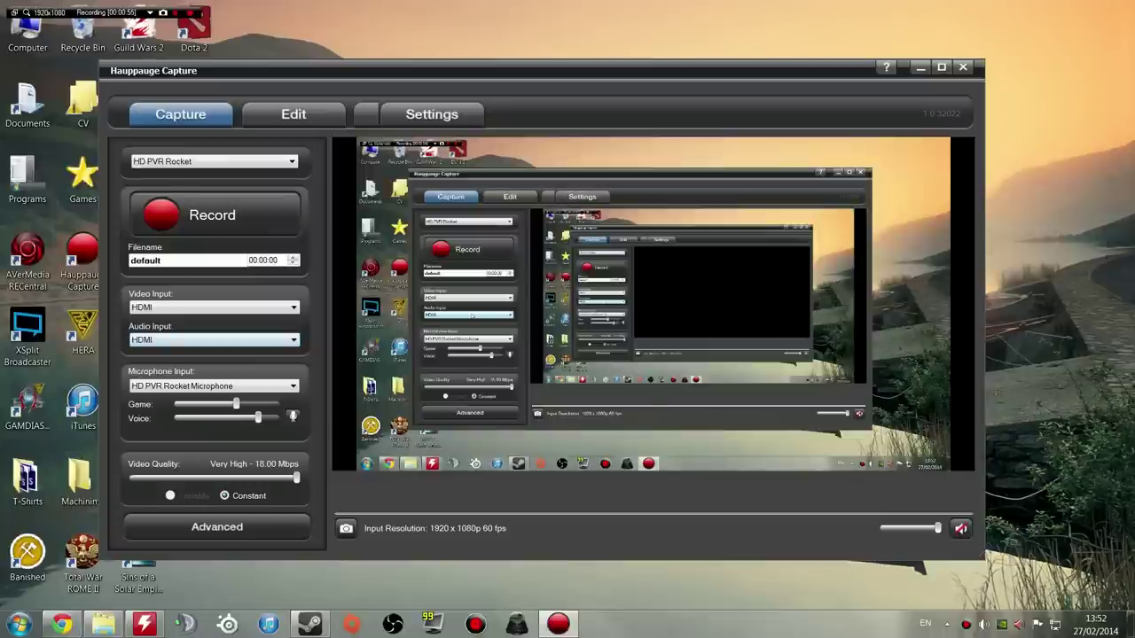
left_click(217, 340)
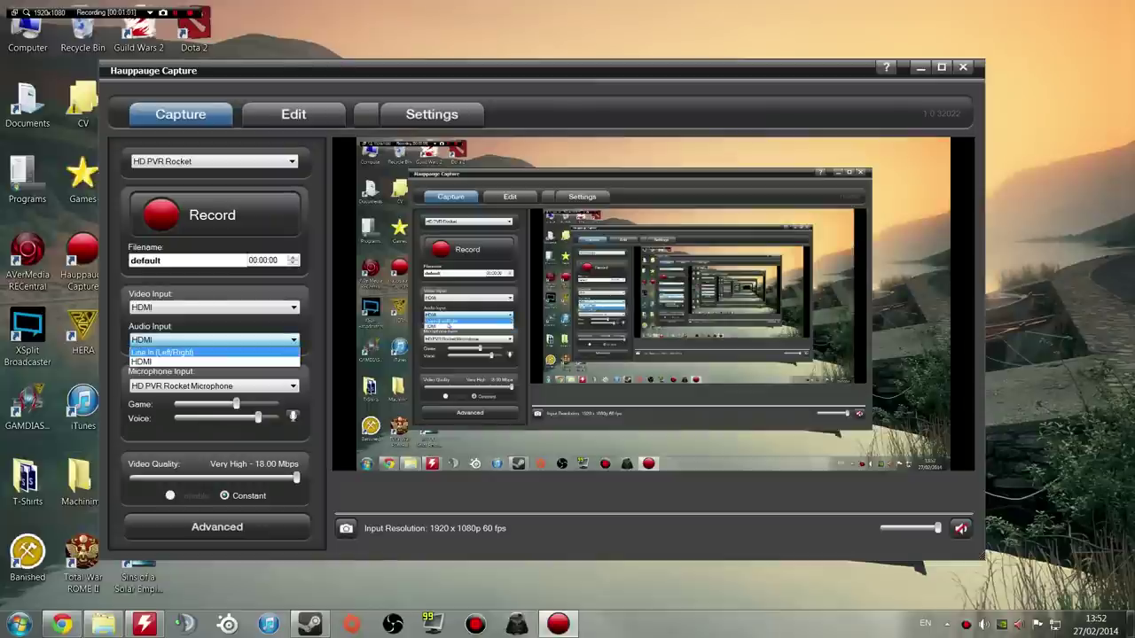
left_click(174, 353)
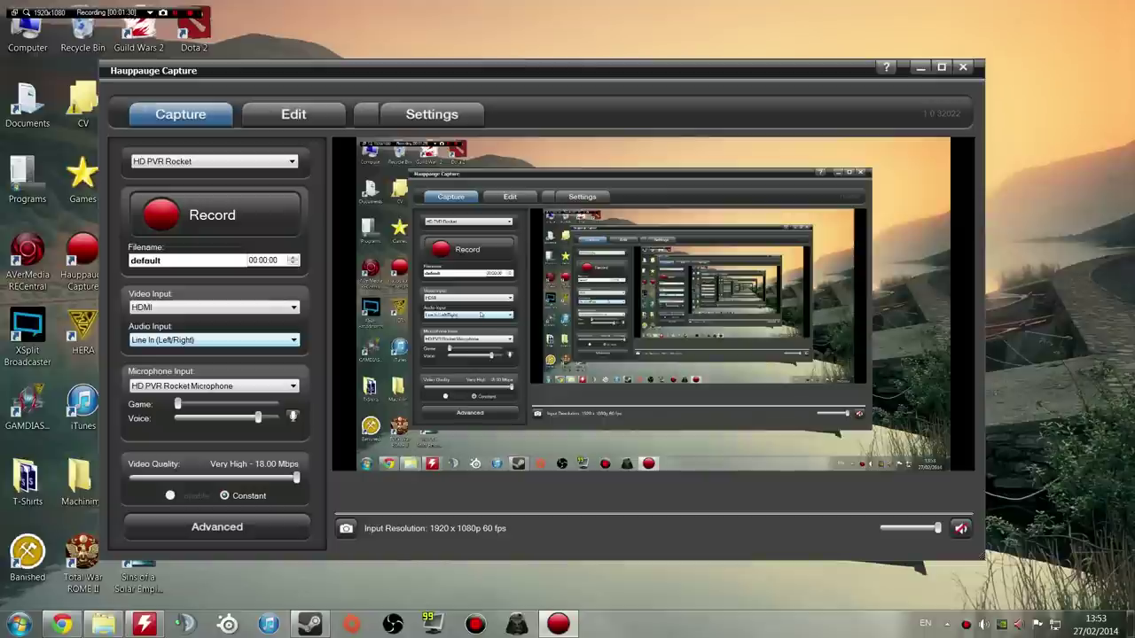
Raise the game audio level to about the middle and set the video quality to High - 9.70 Mbps.
left_click_drag(177, 404, 236, 404)
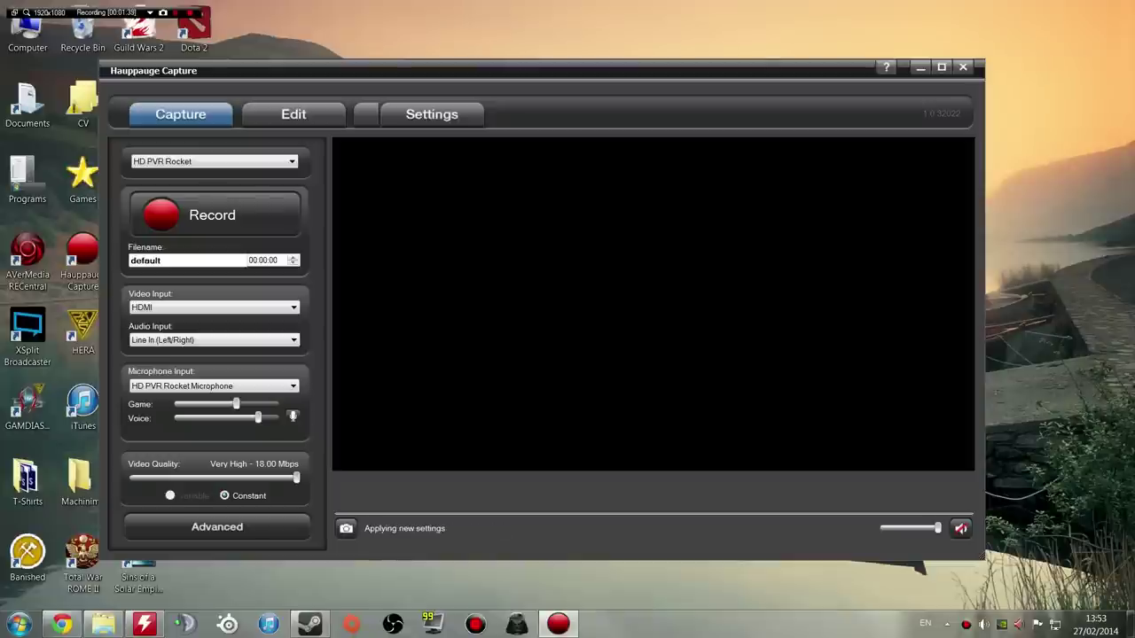
left_click_drag(296, 478, 219, 478)
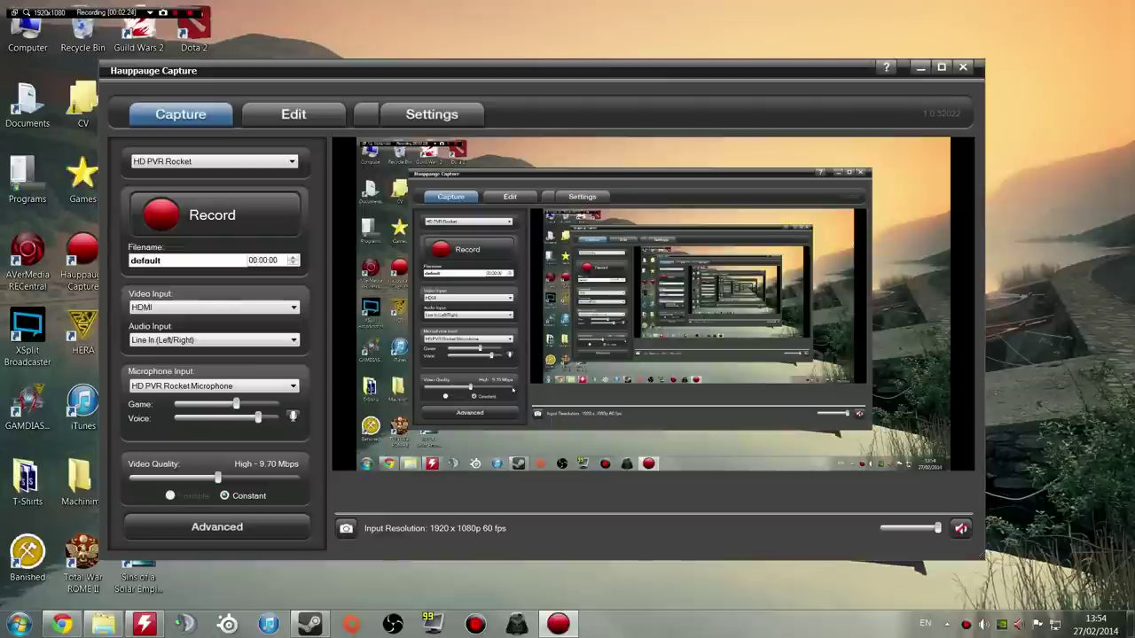
Export the recording HDPVR_20140227_1330.ts to MP4 with the target filename E:\Recordings\TEST.mp4.
left_click(293, 115)
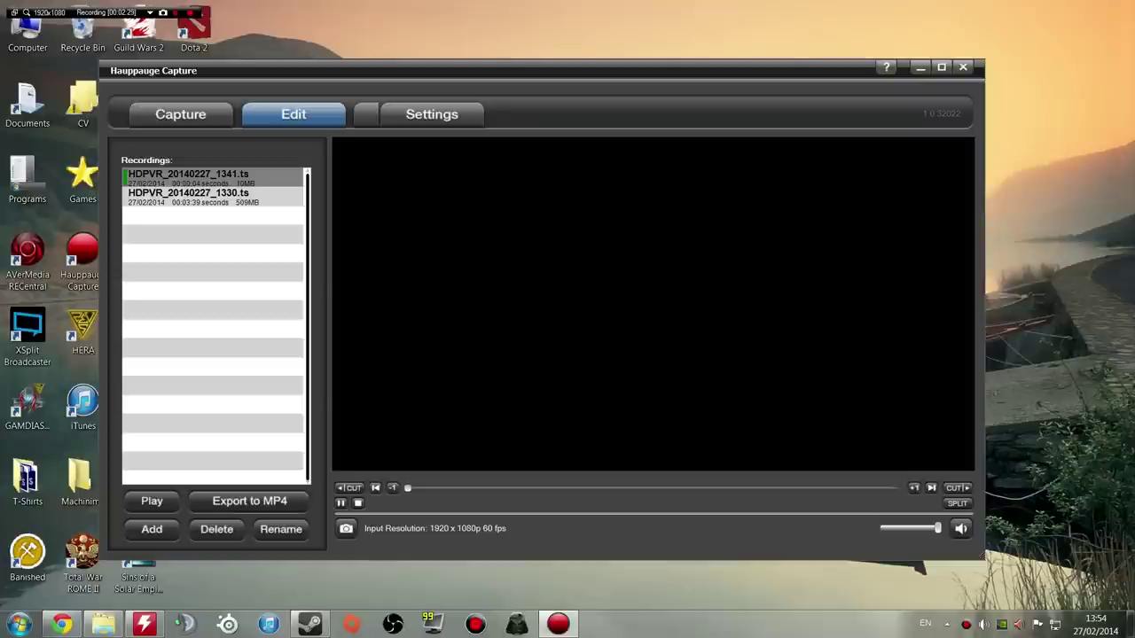
left_click(213, 197)
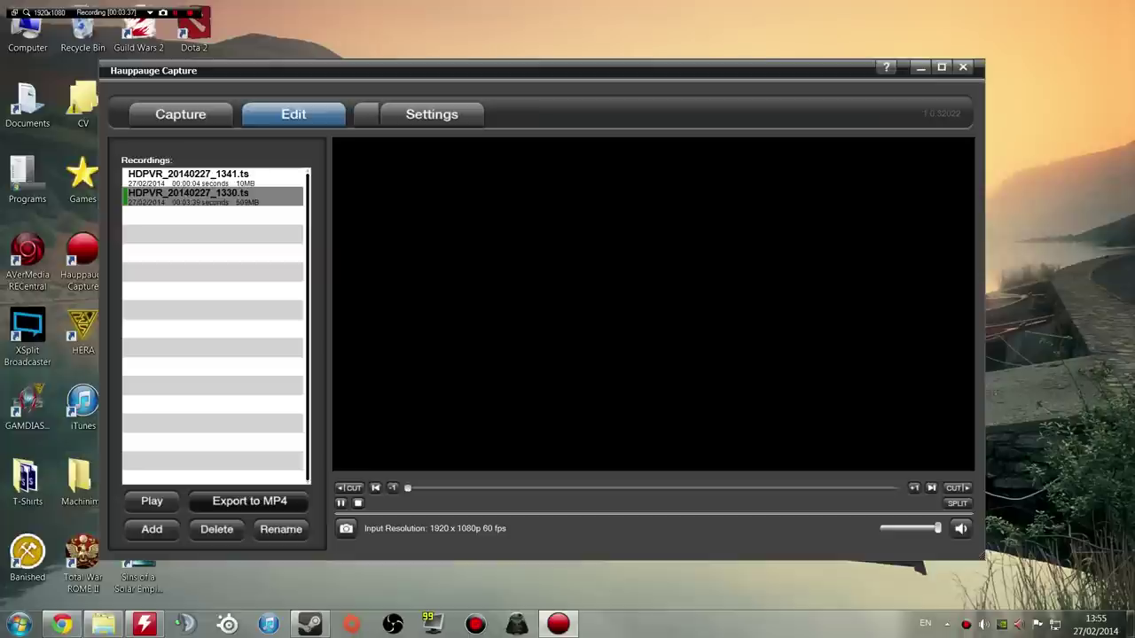
left_click(249, 502)
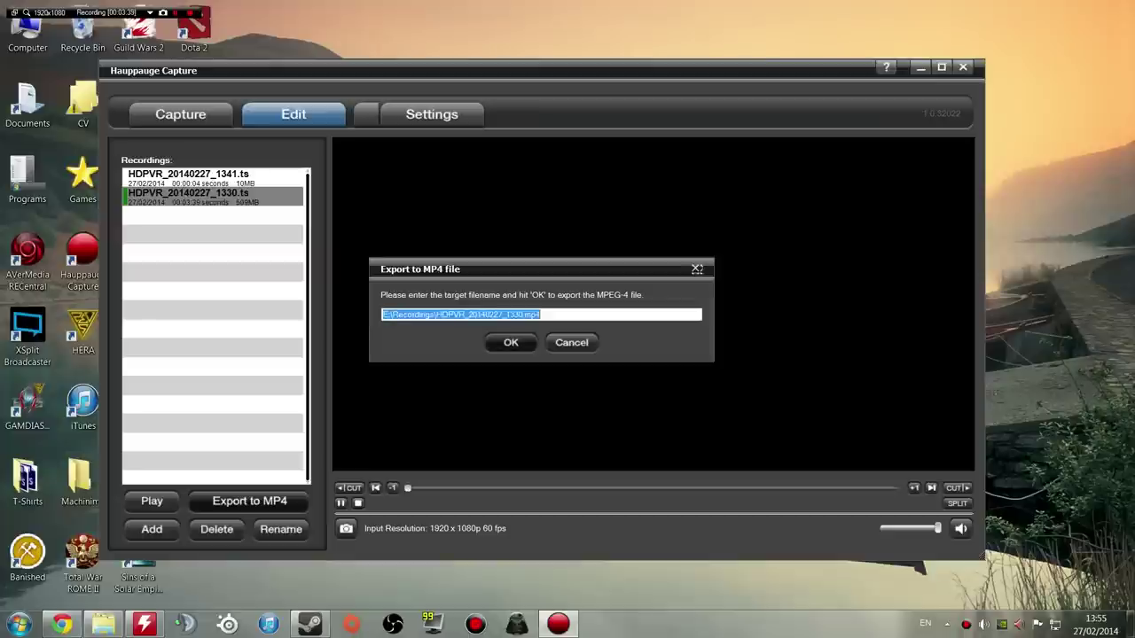
left_click(524, 314)
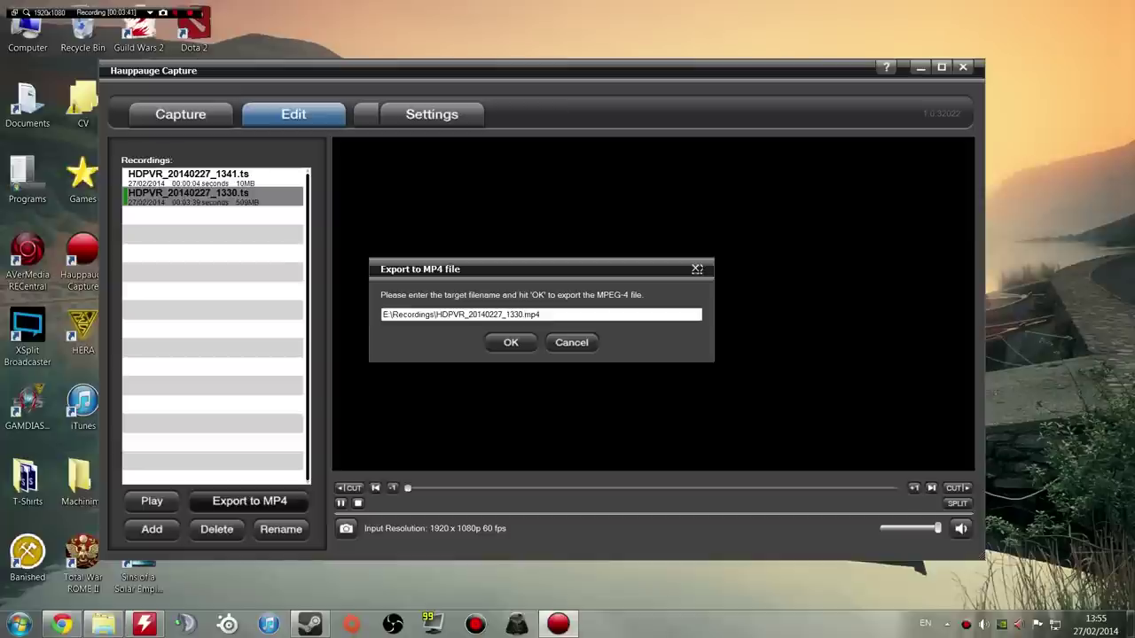
left_click_drag(524, 315, 383, 315)
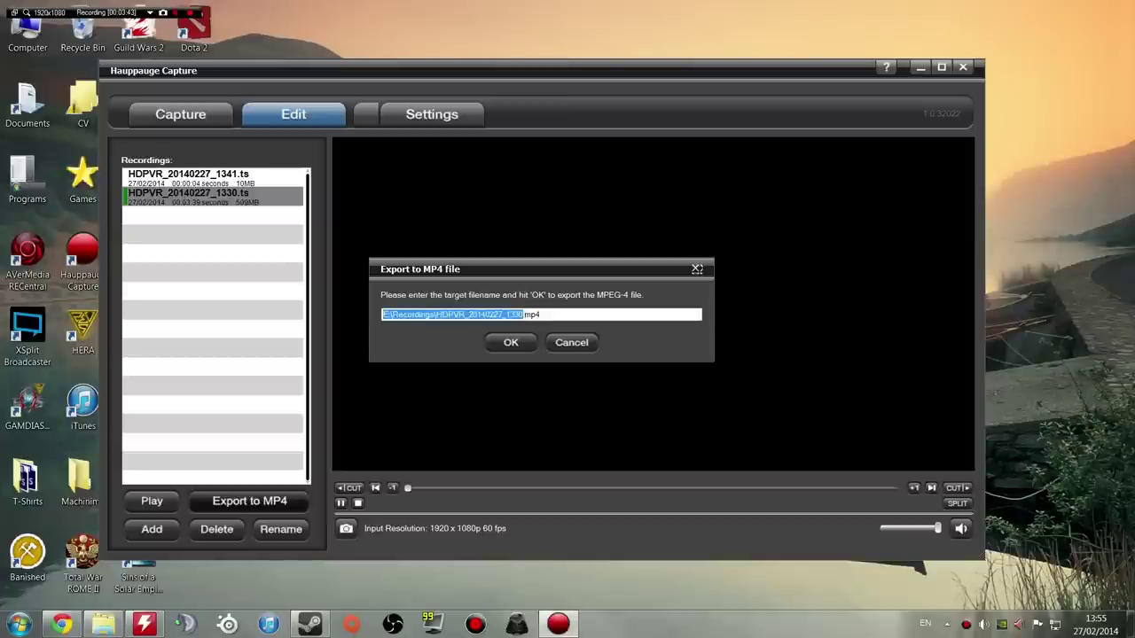
left_click(514, 315)
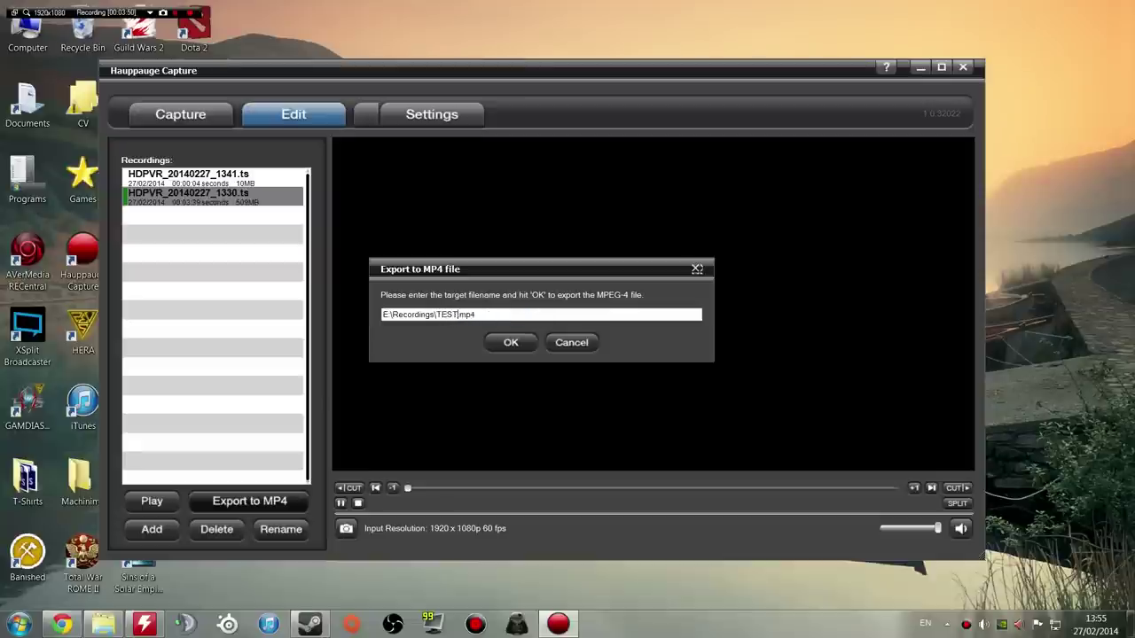
key("Return")
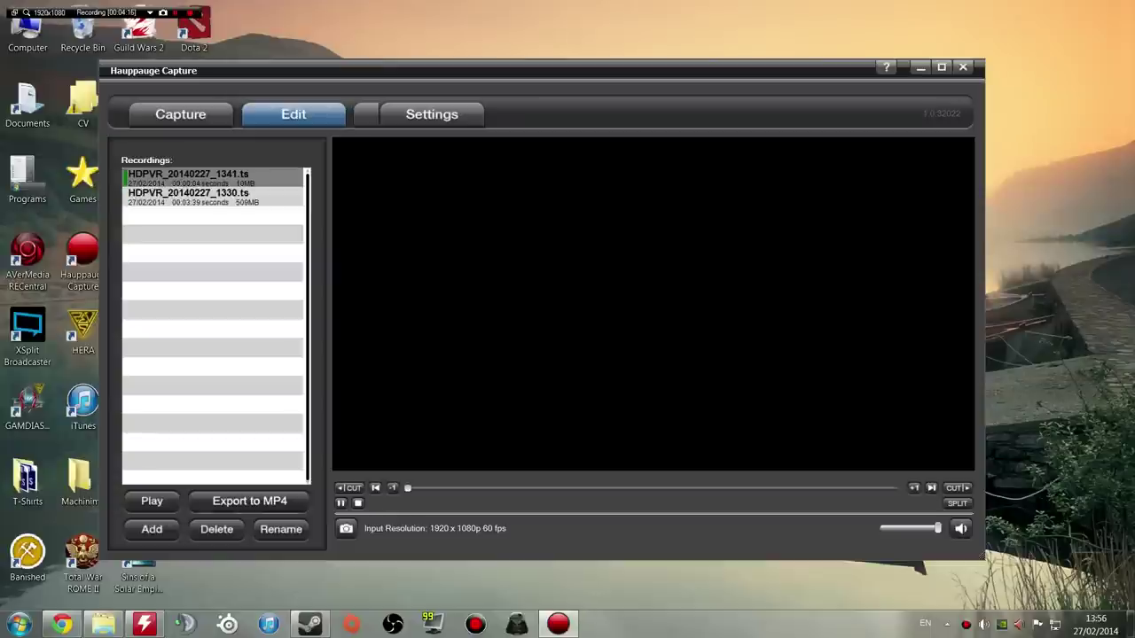
Play back the recording HDPVR_20140227_1330.ts and stop the playback.
left_click(211, 197)
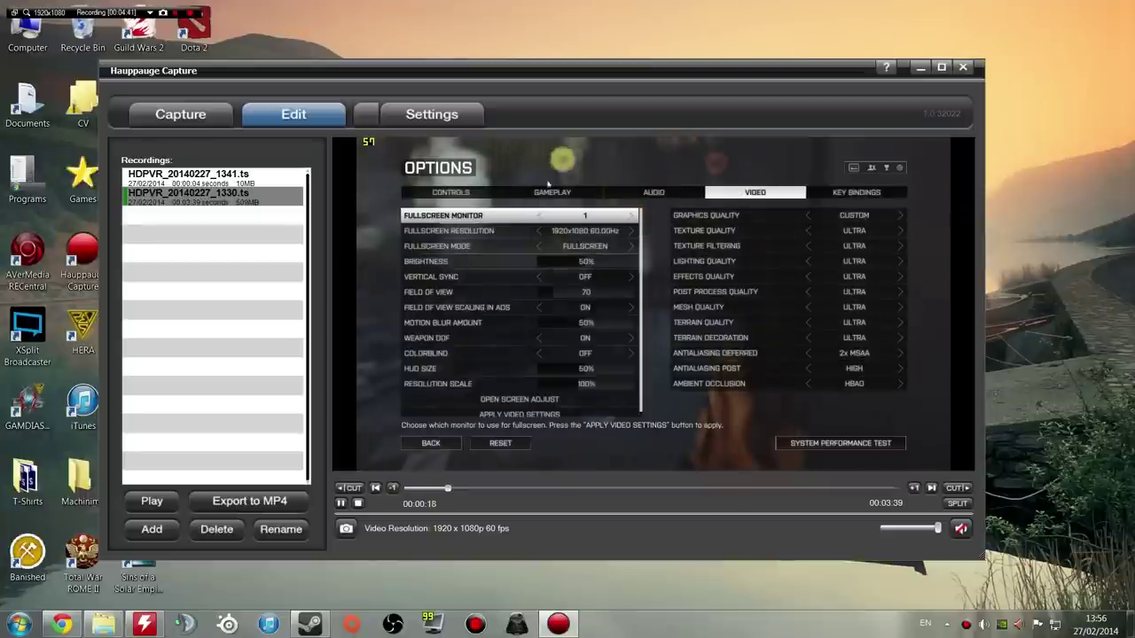
left_click(358, 504)
Examine the YouTube upload page with HDPVR_20140227_1330.ts selected and the recording directory settings, and return to the capture view.
left_click(366, 114)
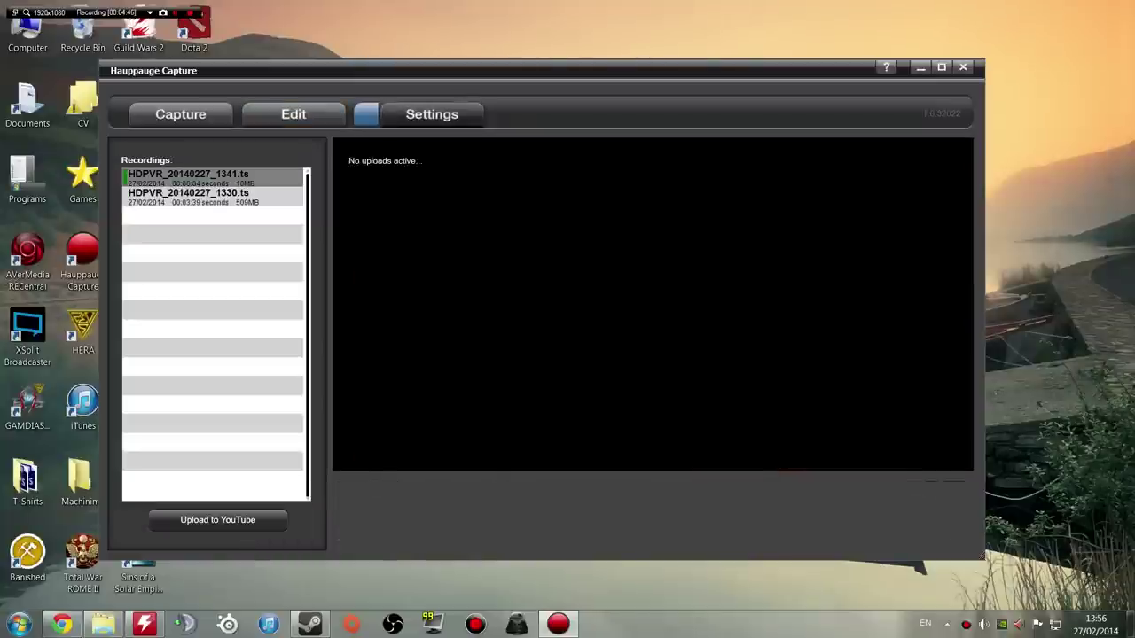
left_click(212, 197)
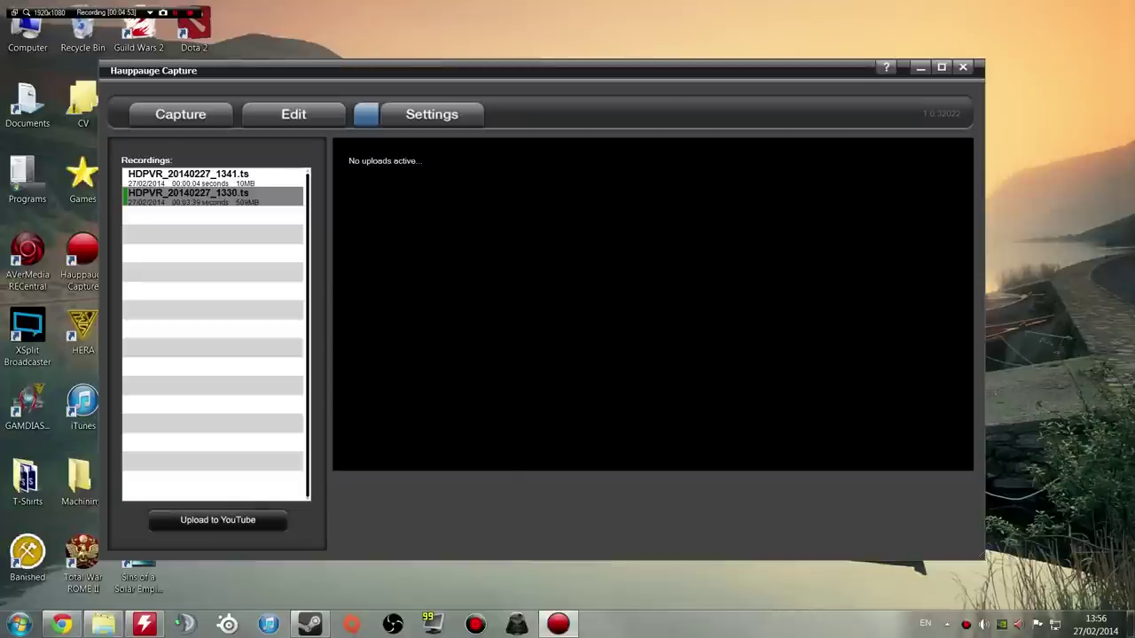
left_click(431, 115)
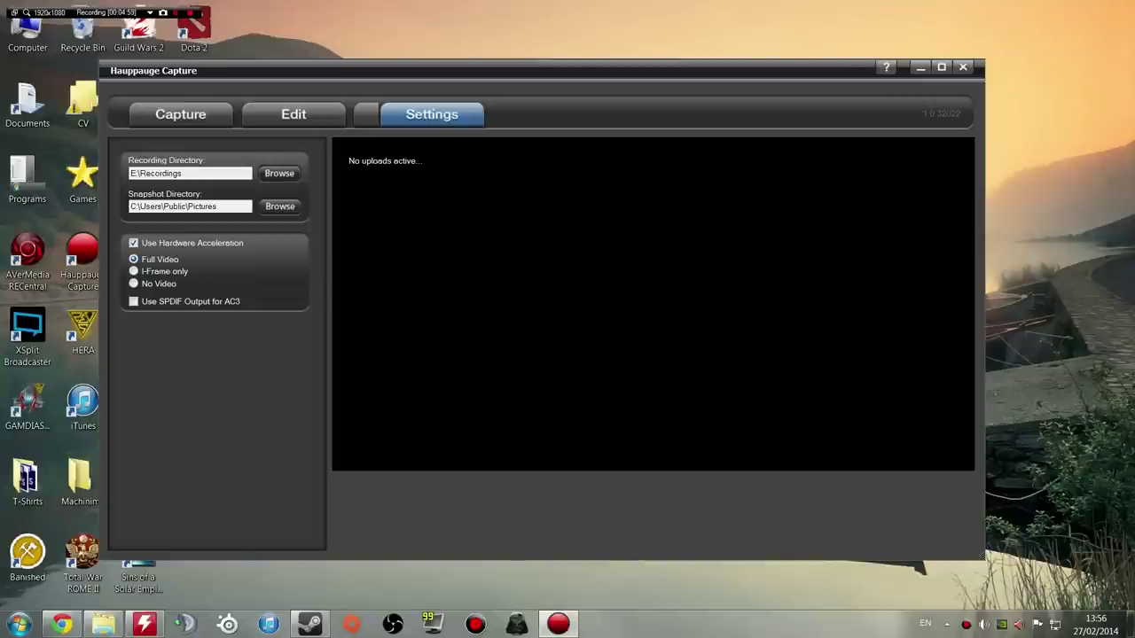
left_click(181, 113)
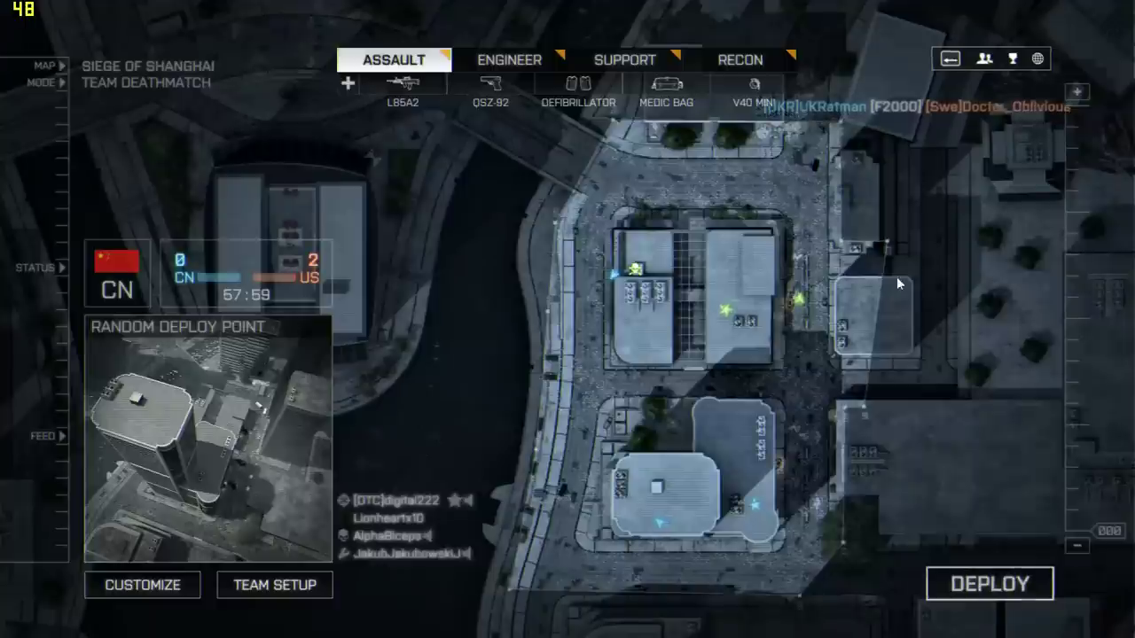
left_click(985, 592)
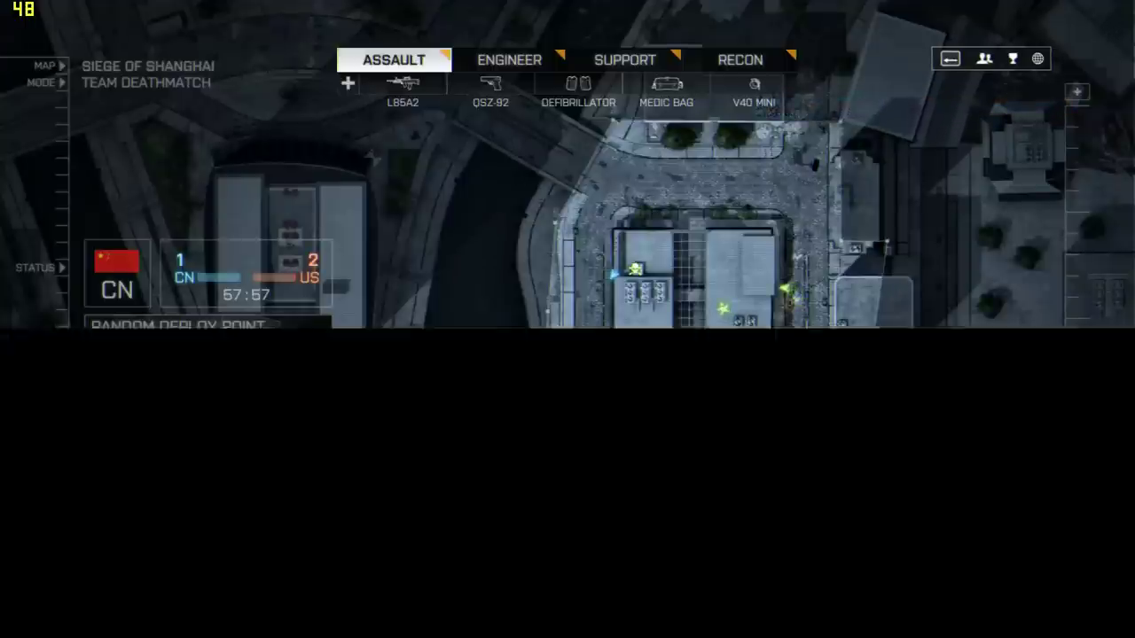
key("w")
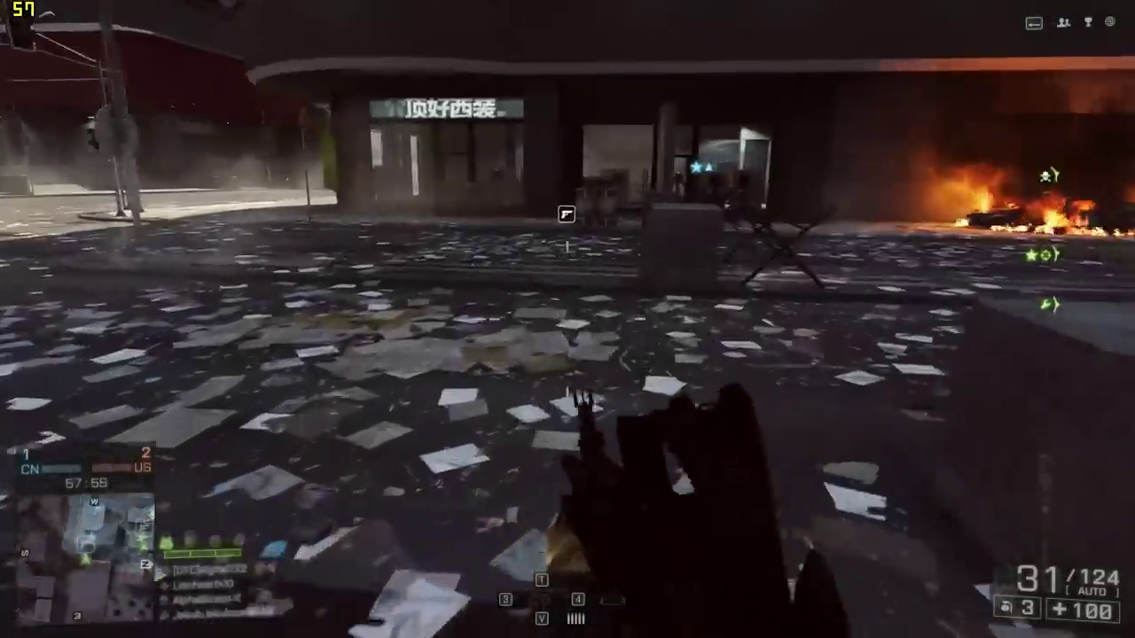
key("2")
key("w")
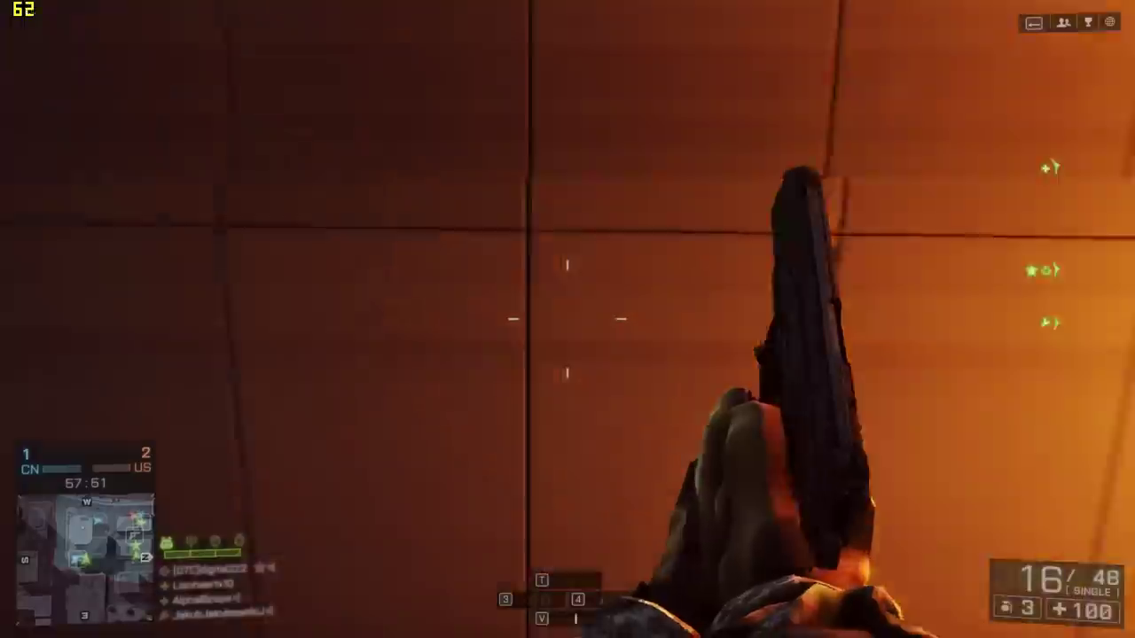
Examine the game's video quality options and return to the match.
key("Escape")
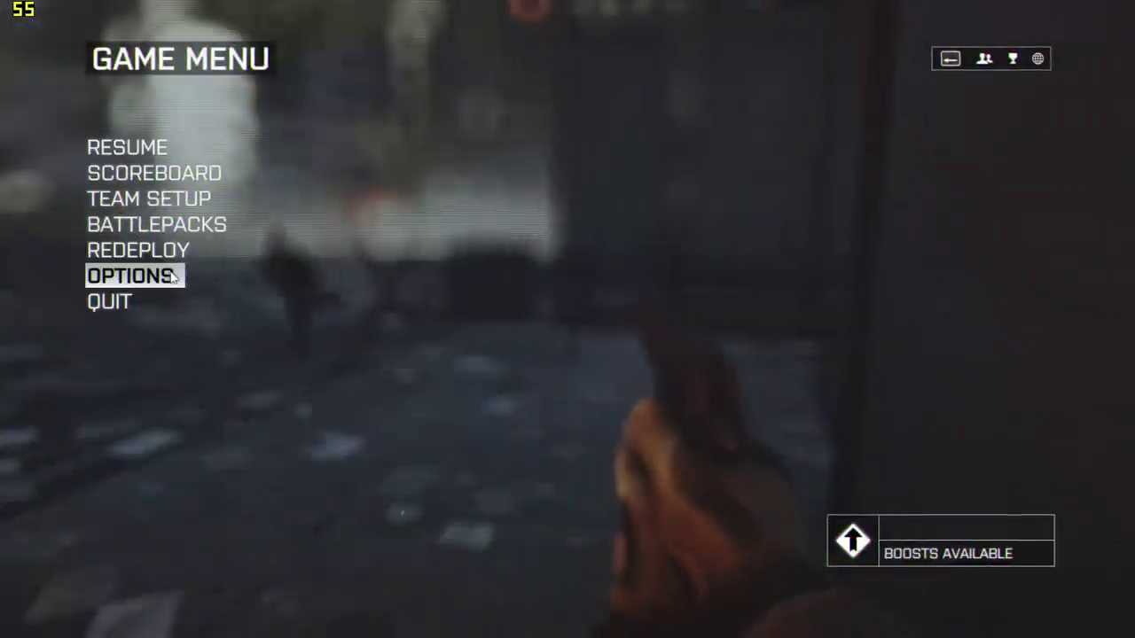
left_click(129, 276)
left_click(725, 105)
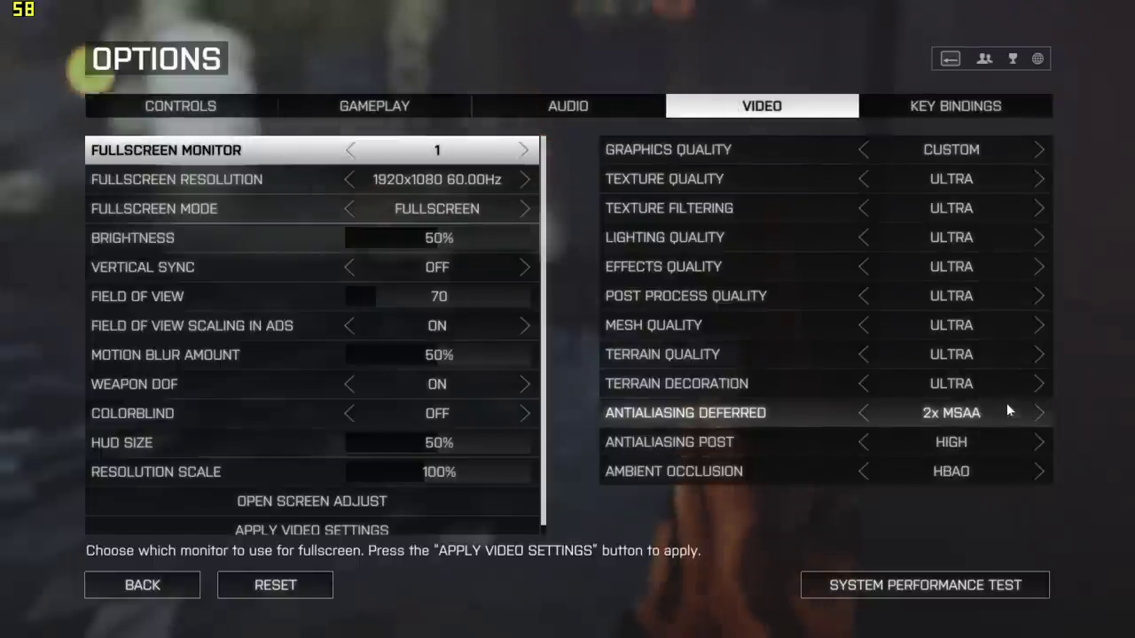
key("Escape")
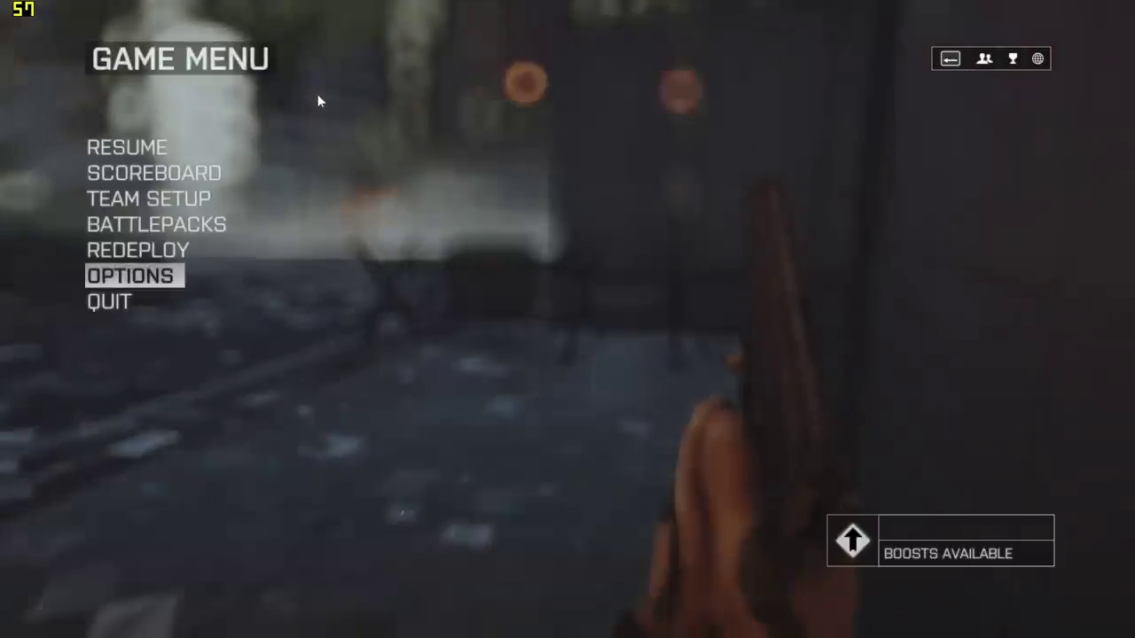
key("Escape")
key("w")
key("1")
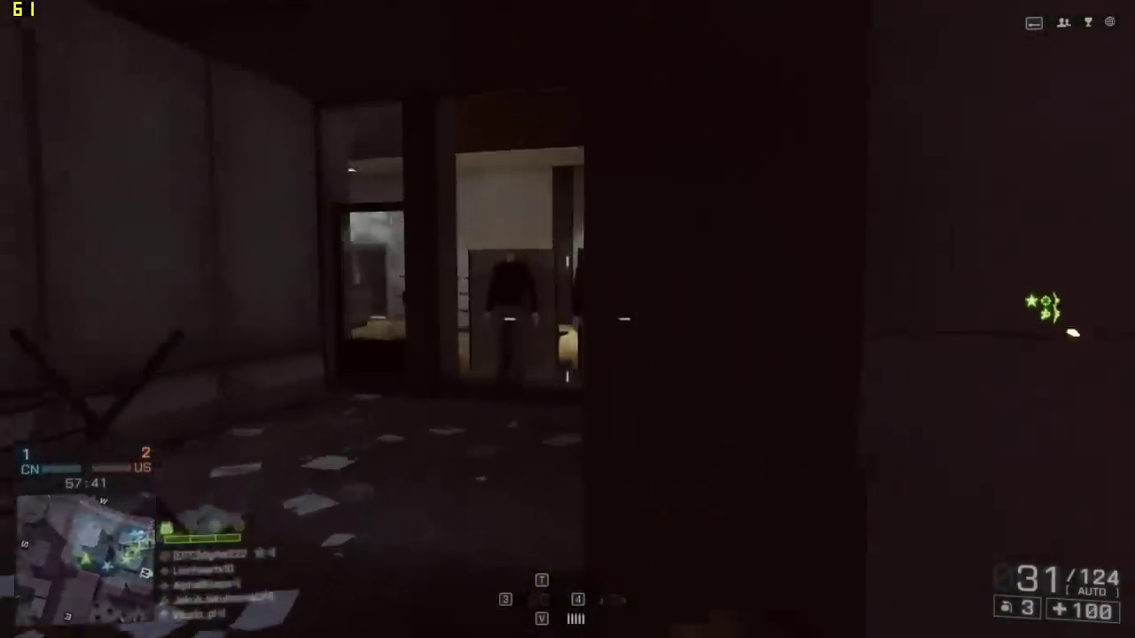
key("w")
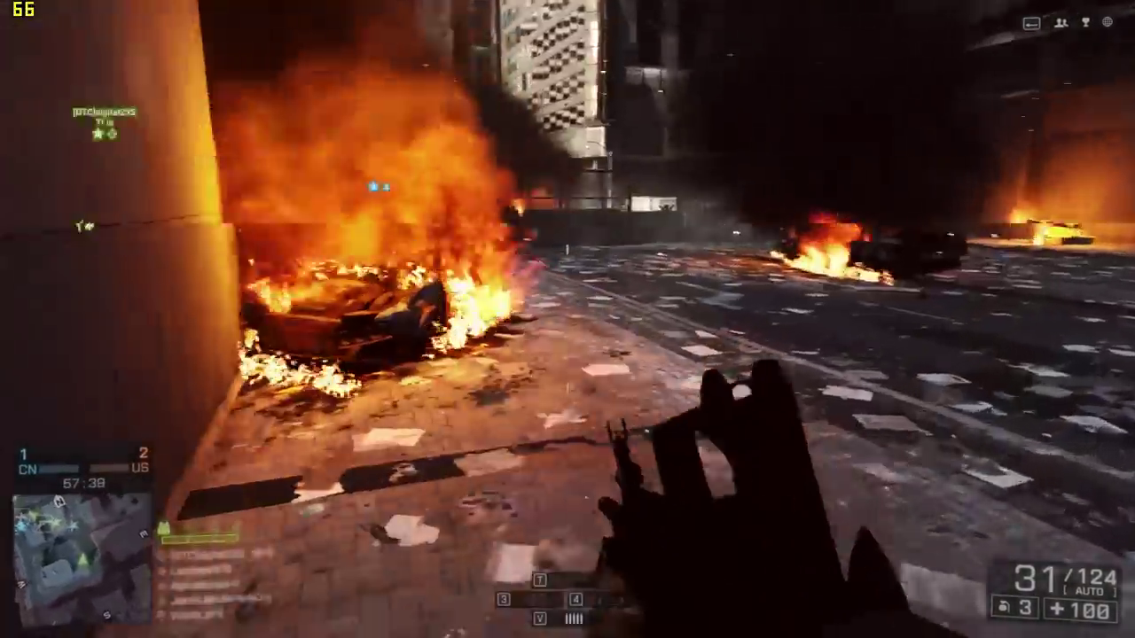
key("w")
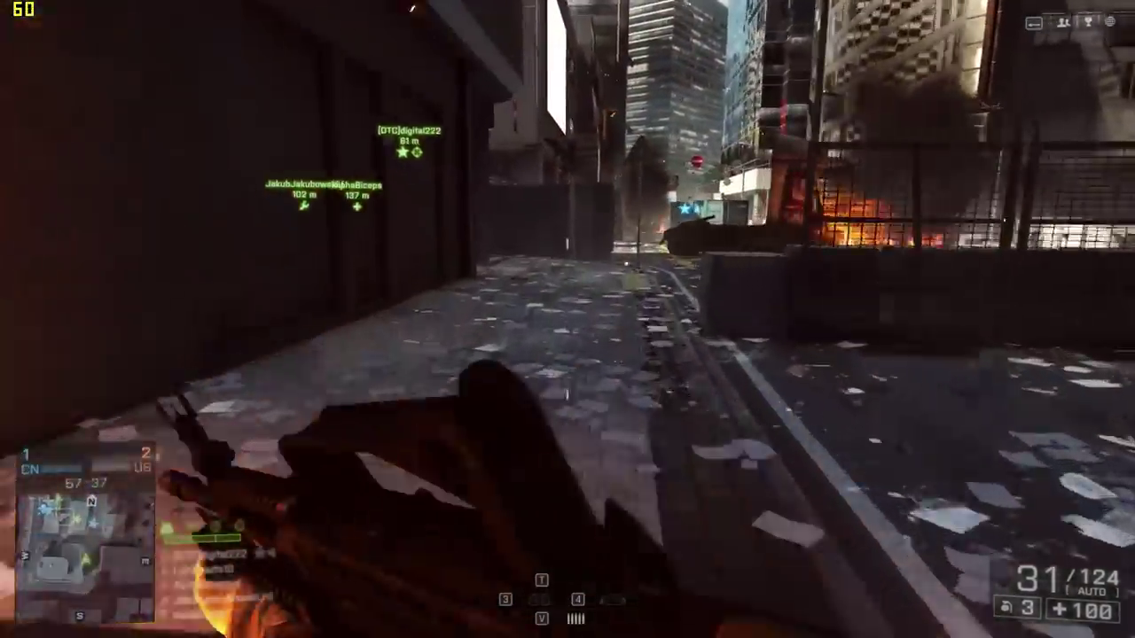
key("w")
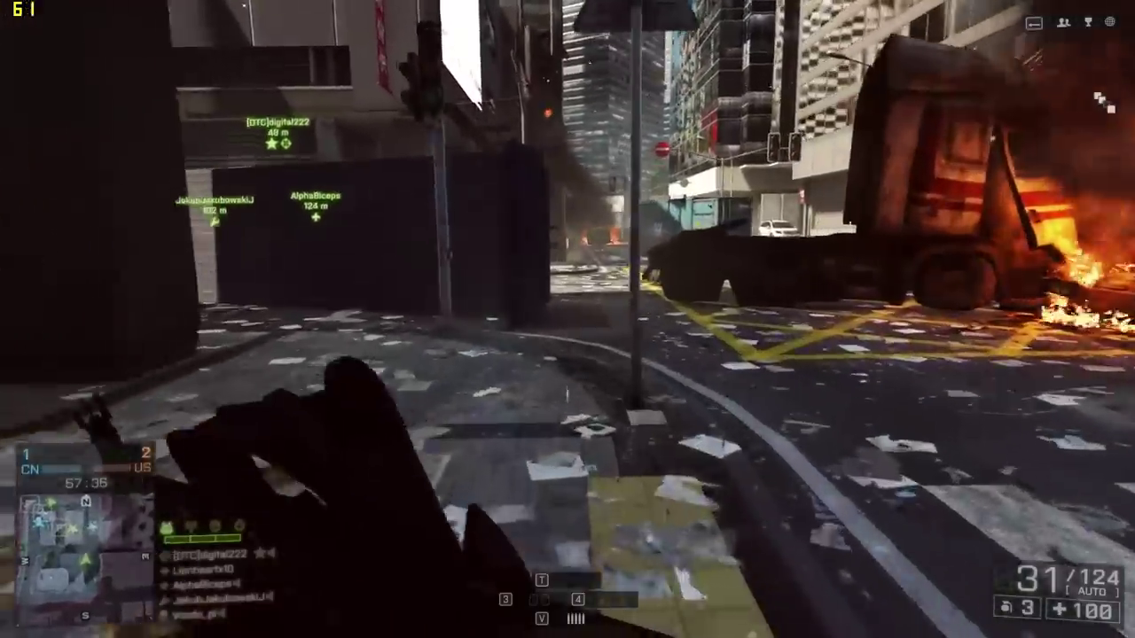
key("w")
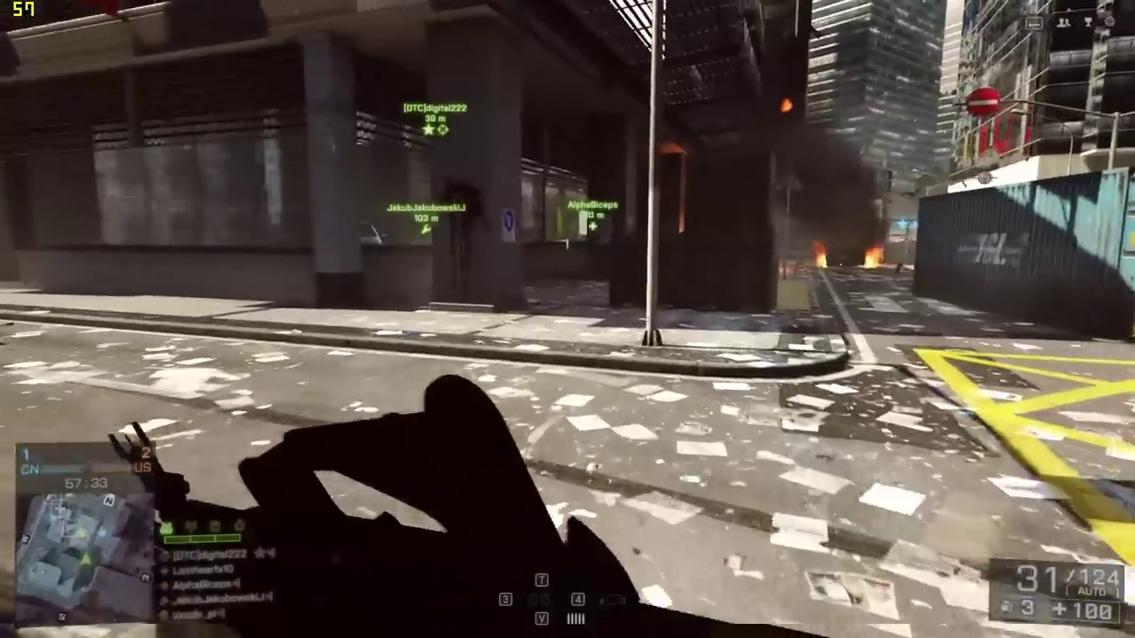
key("w")
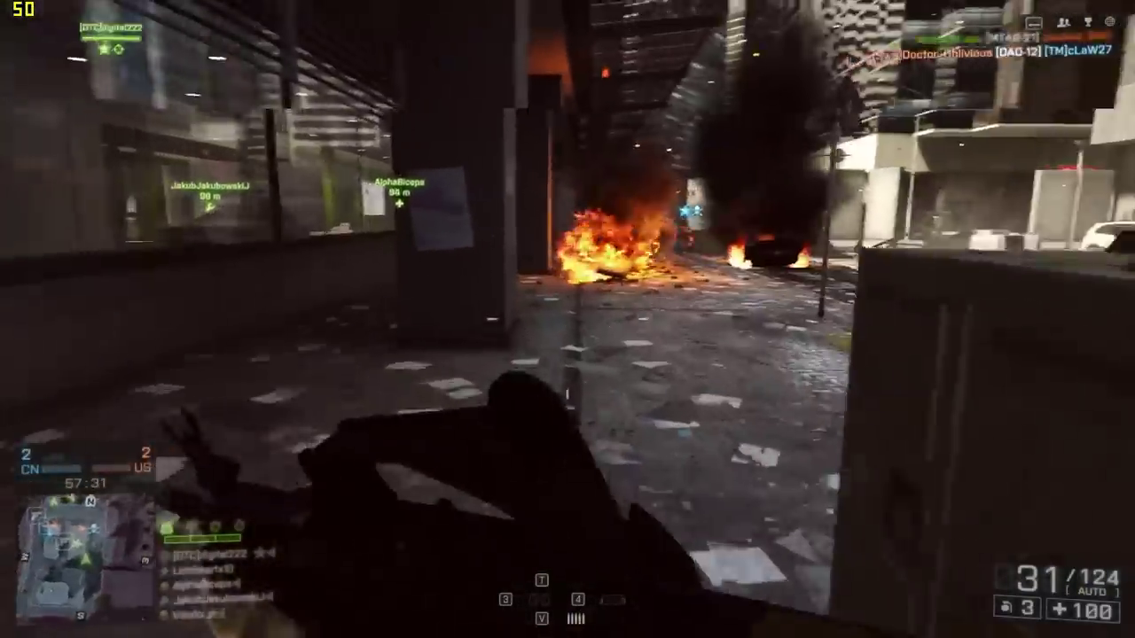
key("w")
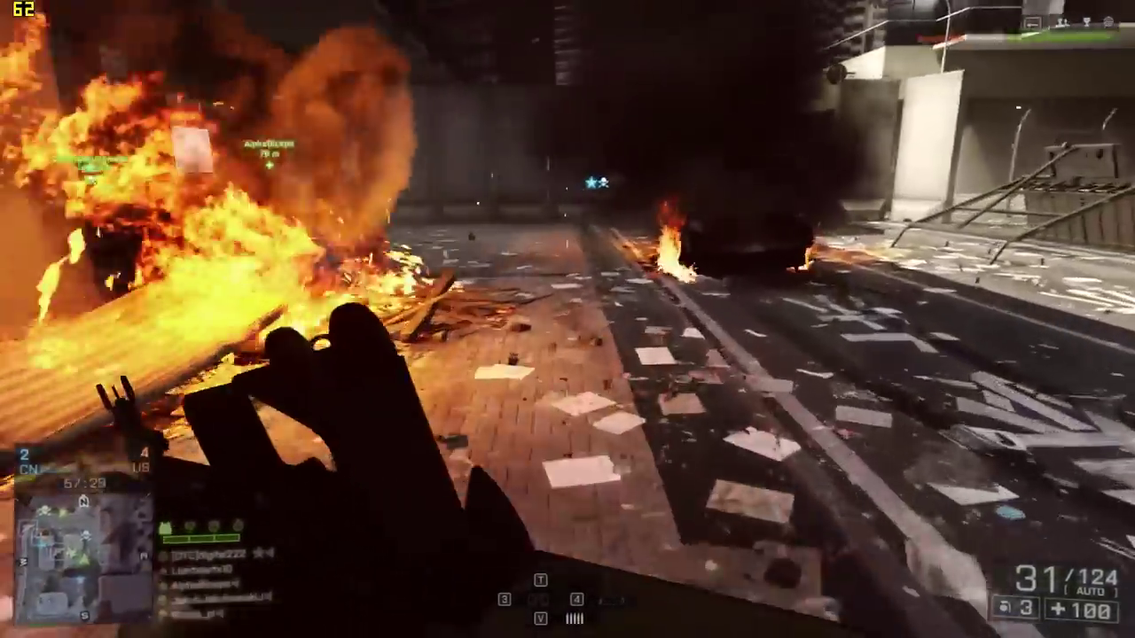
Run past the burning wreckage and over the concrete blocks onto the road facing the shipping containers.
key("w")
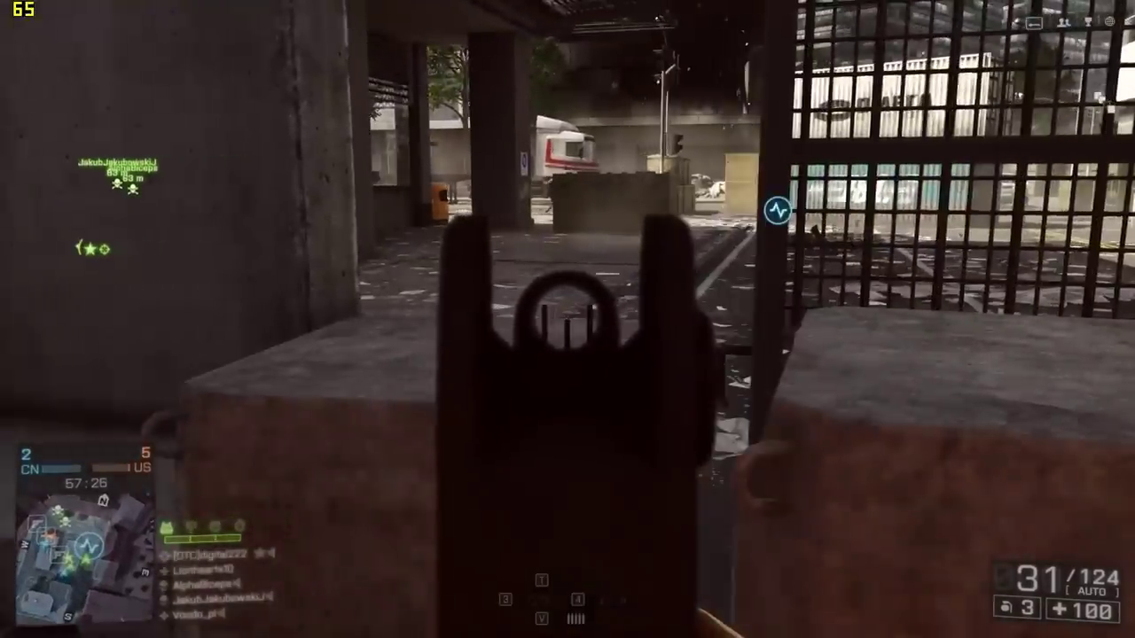
key("space")
key("w")
Equip the defibrillator, use it on the fallen soldier on the road, and switch back to the rifle.
key("3")
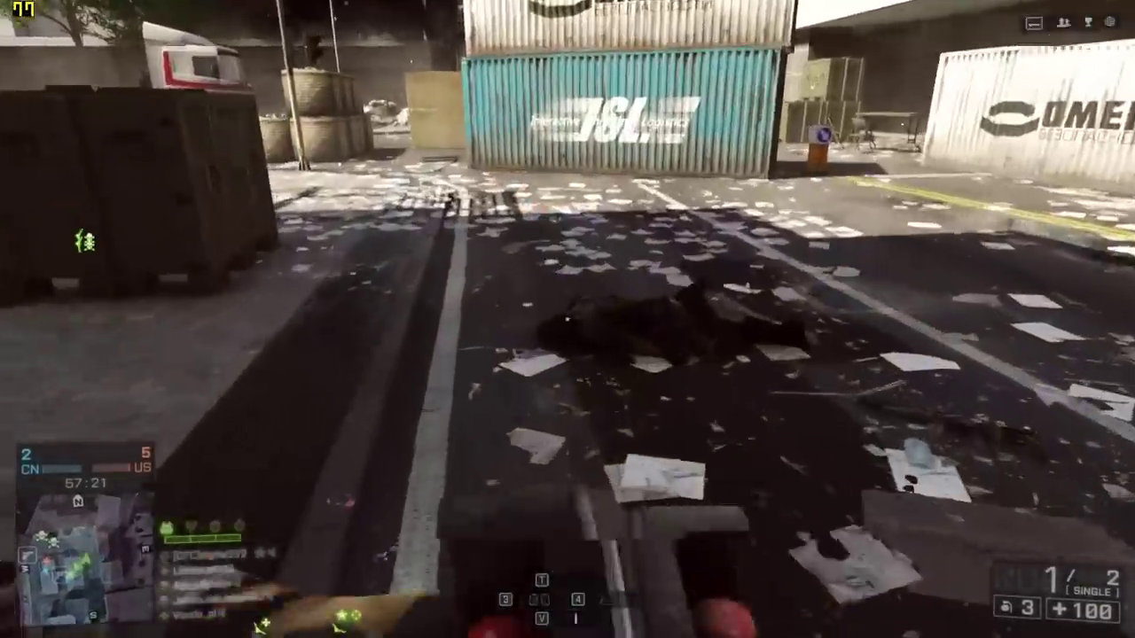
key("w")
left_click(568, 319)
key("1")
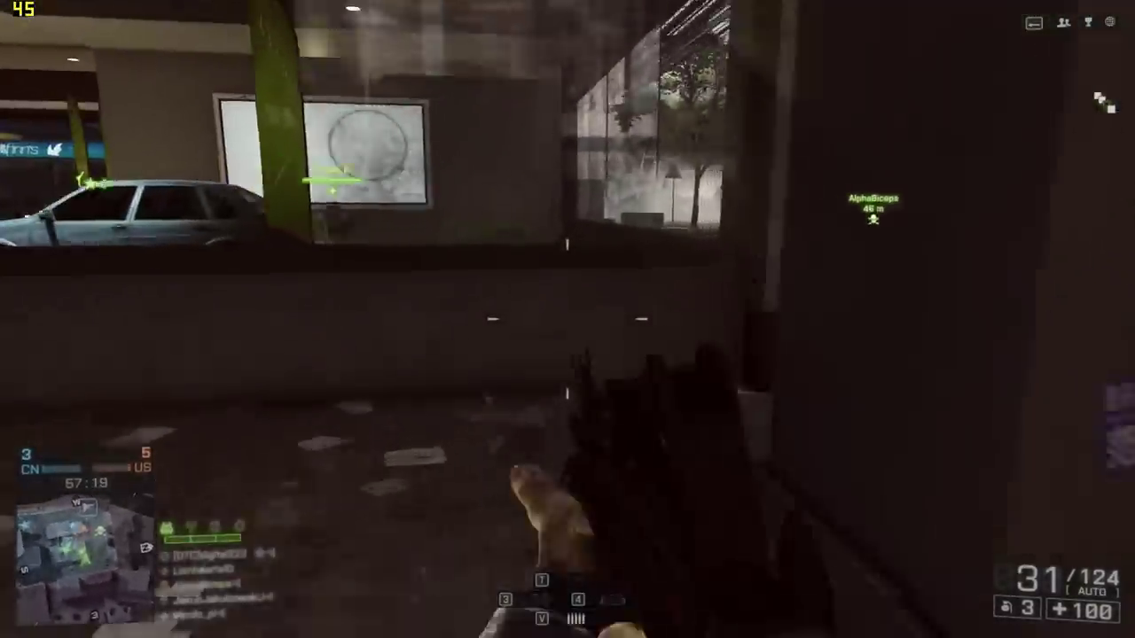
Run to the building with the green pillars, vault inside and advance toward the windows facing the truck.
key("w")
key("space")
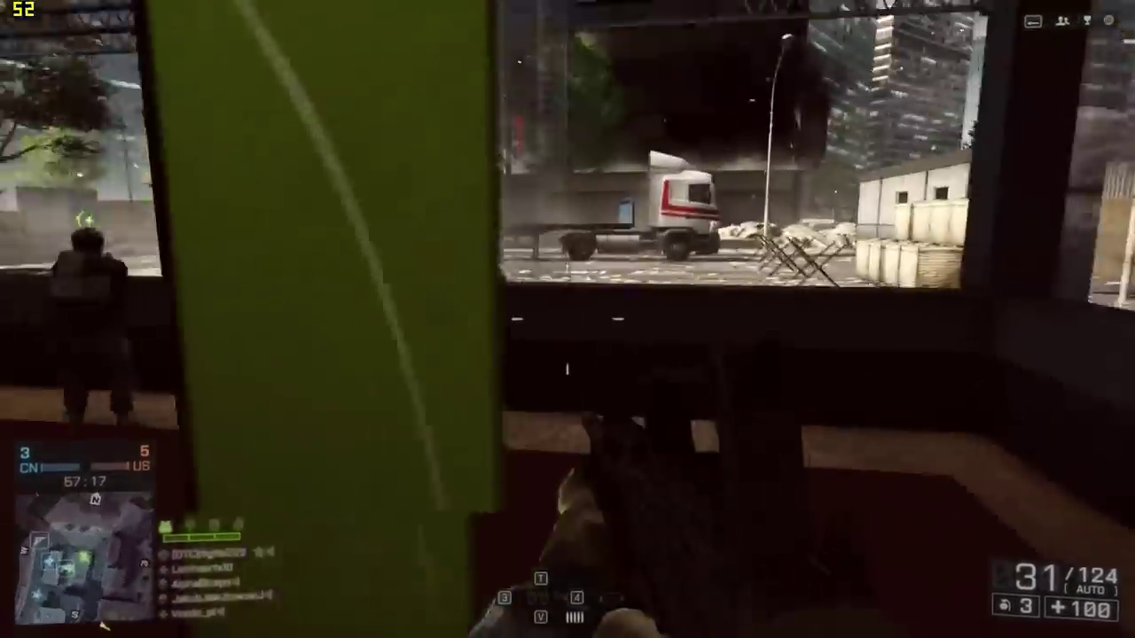
key("w")
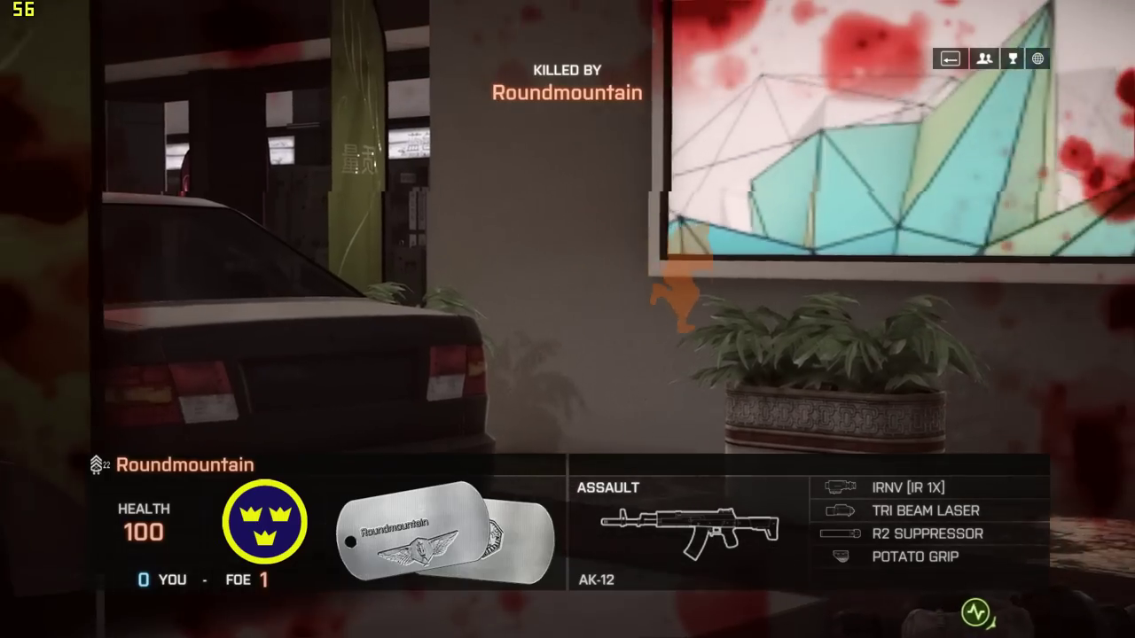
Redeploy as Assault at the random deploy point and run into the paper-littered hall.
key("Tab")
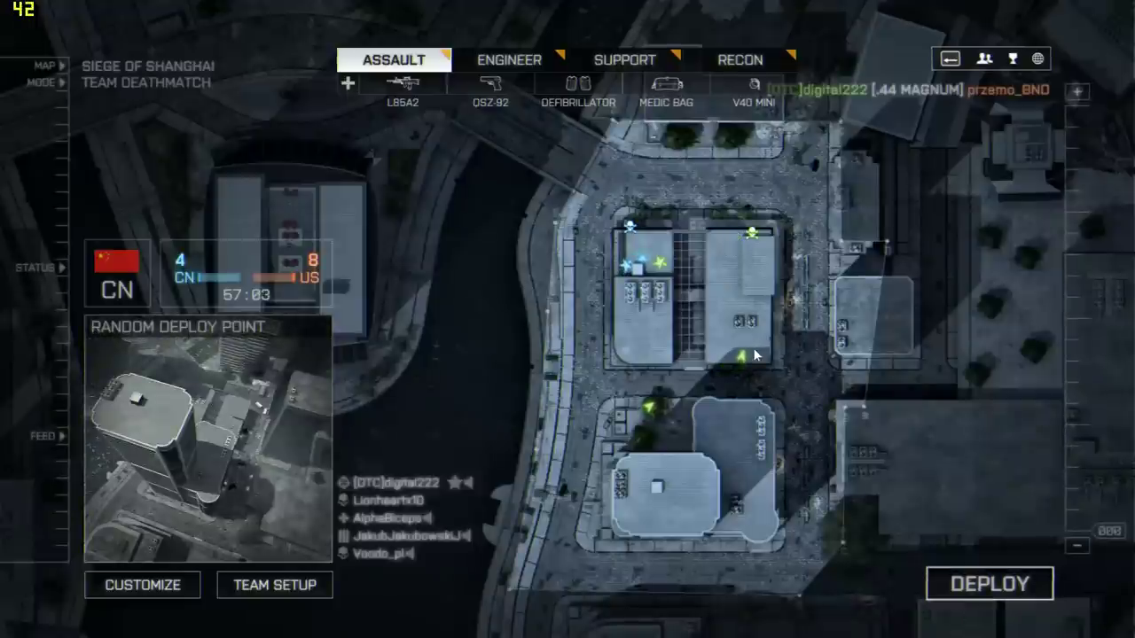
left_click(1015, 592)
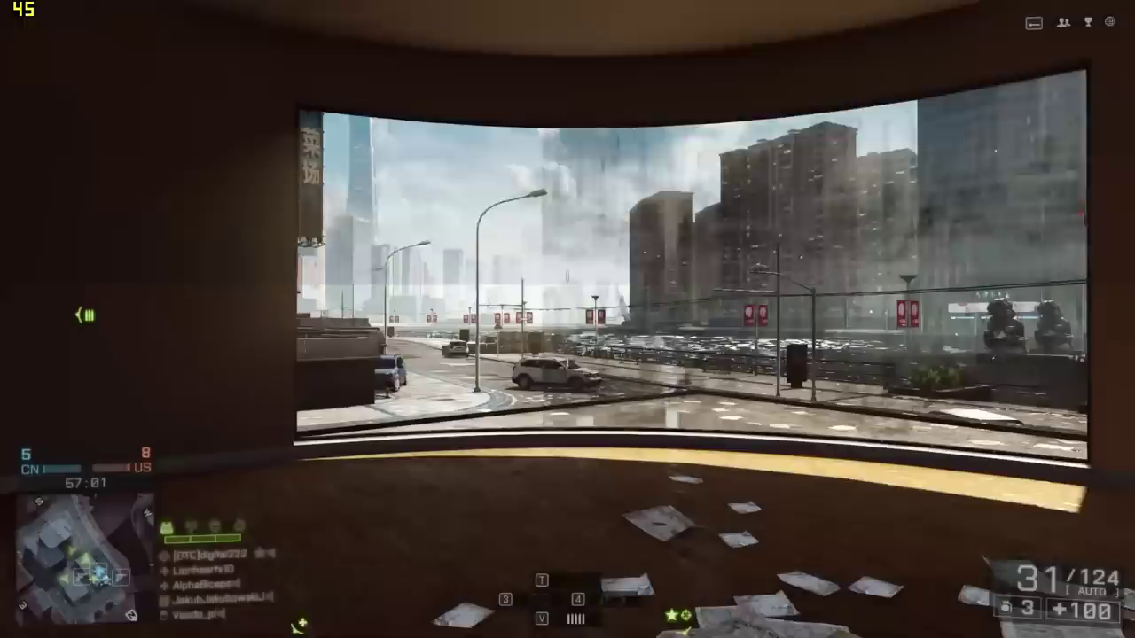
key("w")
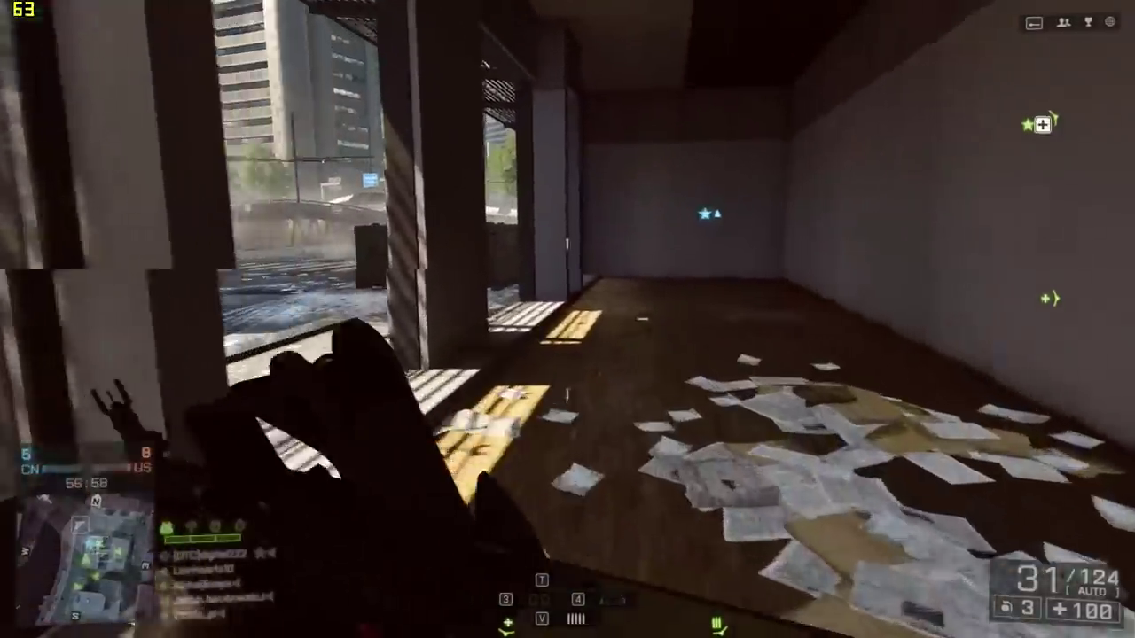
Switch to the sidearm, fire repeated shots straight ahead, reload and keep advancing through the building.
key("2")
left_click(568, 319)
left_click(568, 320)
left_click(568, 319)
left_click(568, 319)
left_click(567, 319)
left_click(567, 320)
left_click(568, 320)
left_click(567, 320)
left_click(568, 319)
left_click(568, 319)
left_click(568, 320)
left_click(567, 320)
key("r")
key("w")
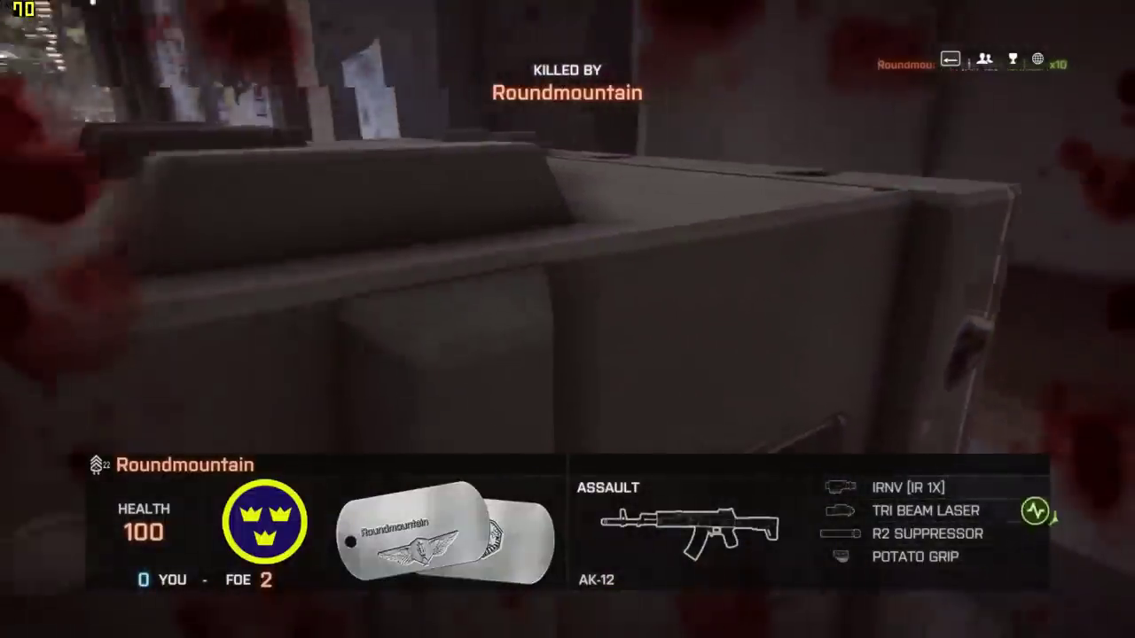